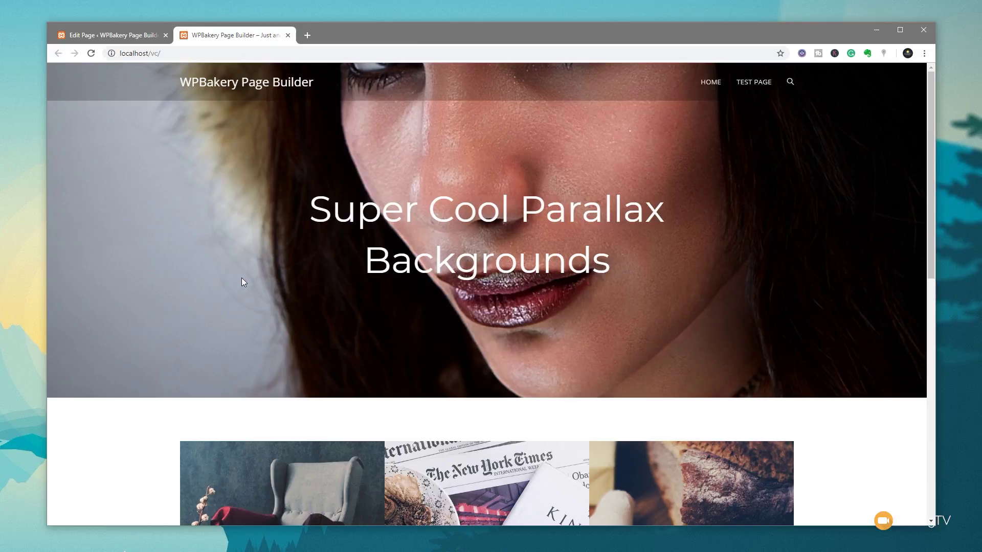
Scroll through the live parallax hero preview, then switch to the Test page editor
scroll(170, 318, "down", 3)
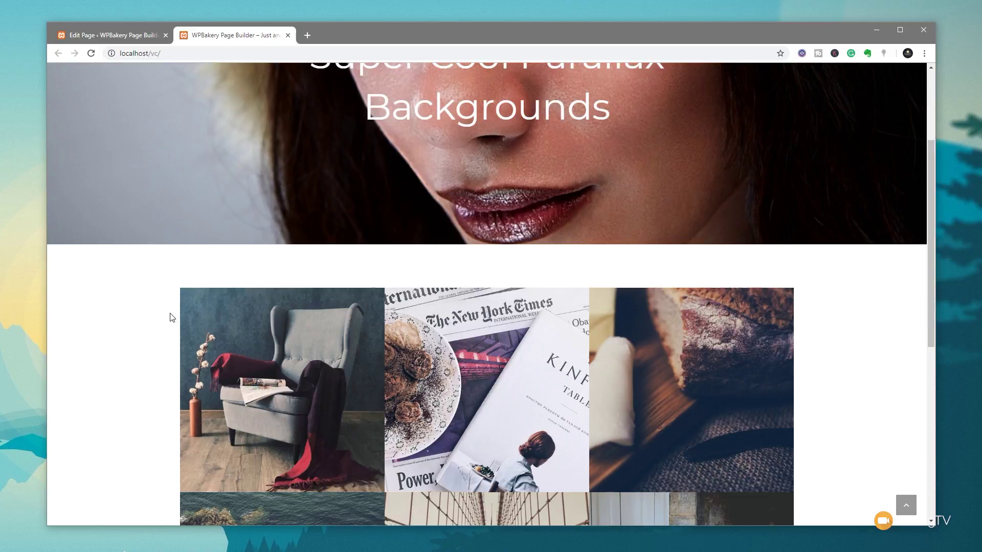
scroll(171, 317, "up", 3)
scroll(171, 317, "down", 3)
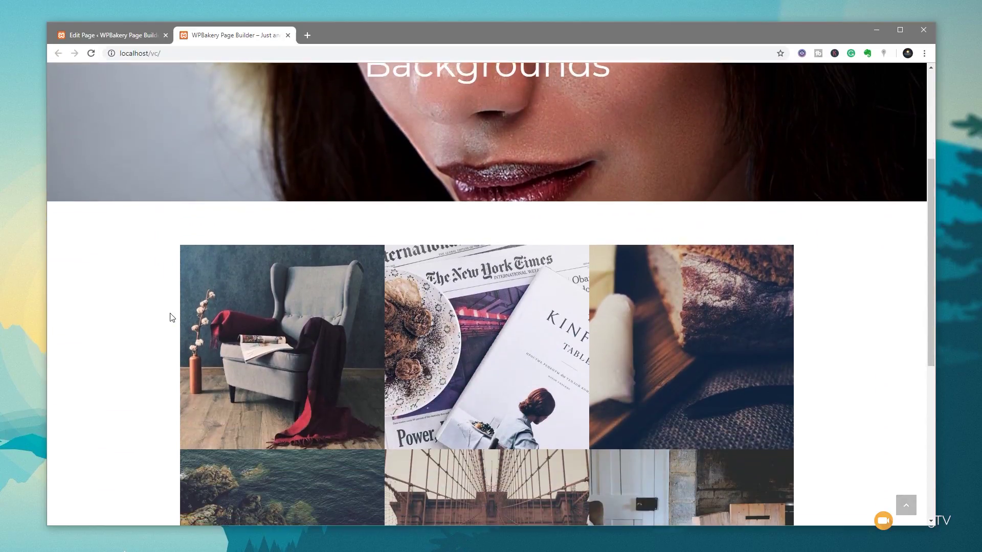
scroll(170, 318, "up", 3)
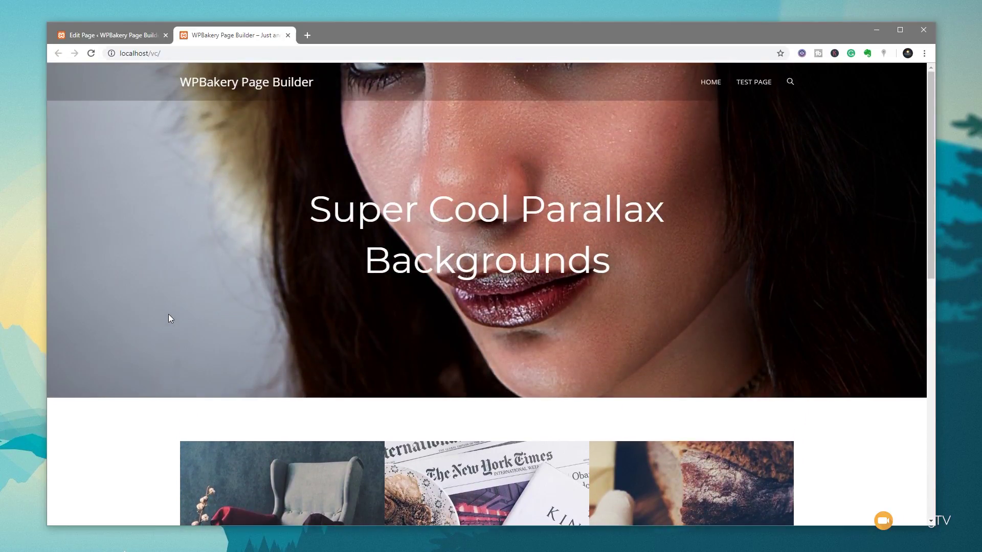
left_click(93, 37)
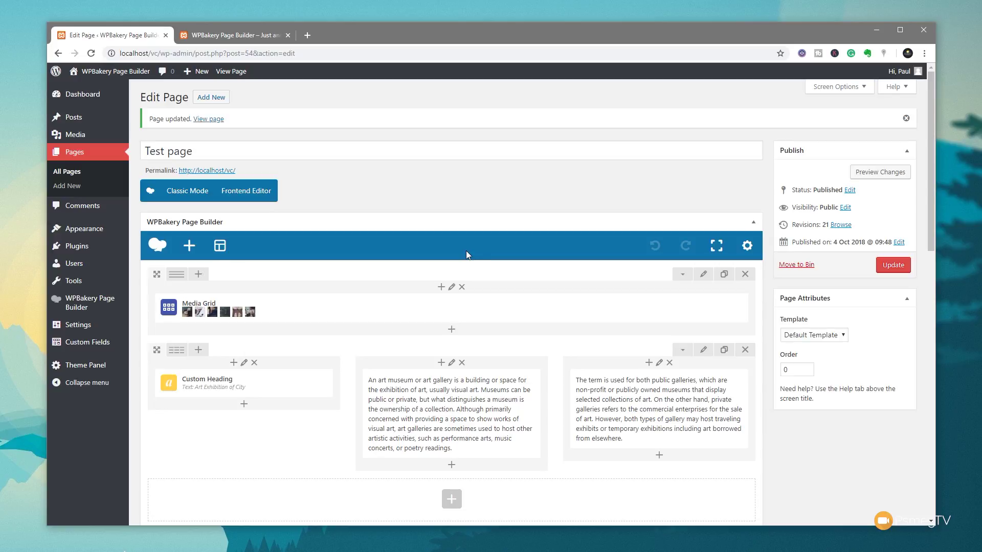
Add a new empty row and drag it to the top of the Test page layout
left_click(450, 503)
left_click(185, 129)
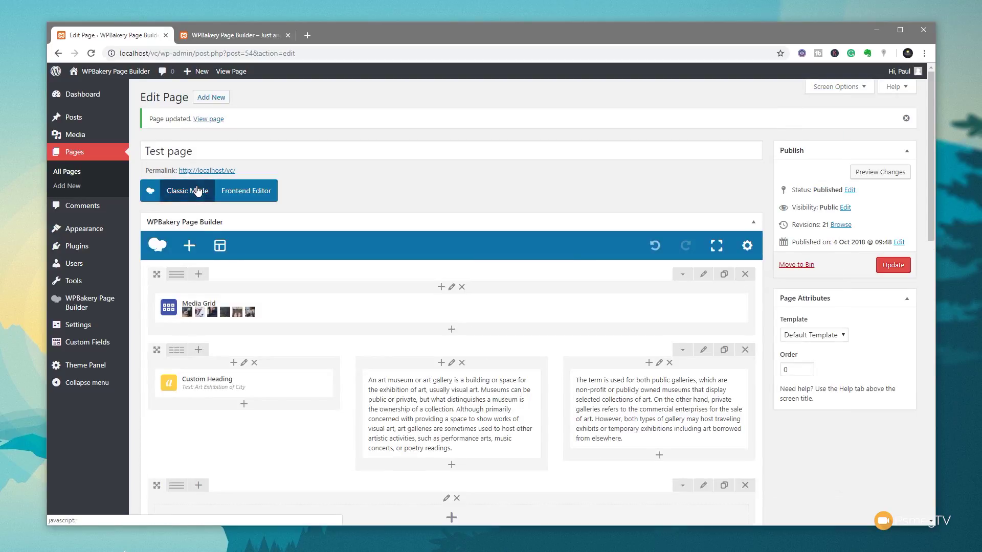
left_click_drag(156, 485, 158, 281)
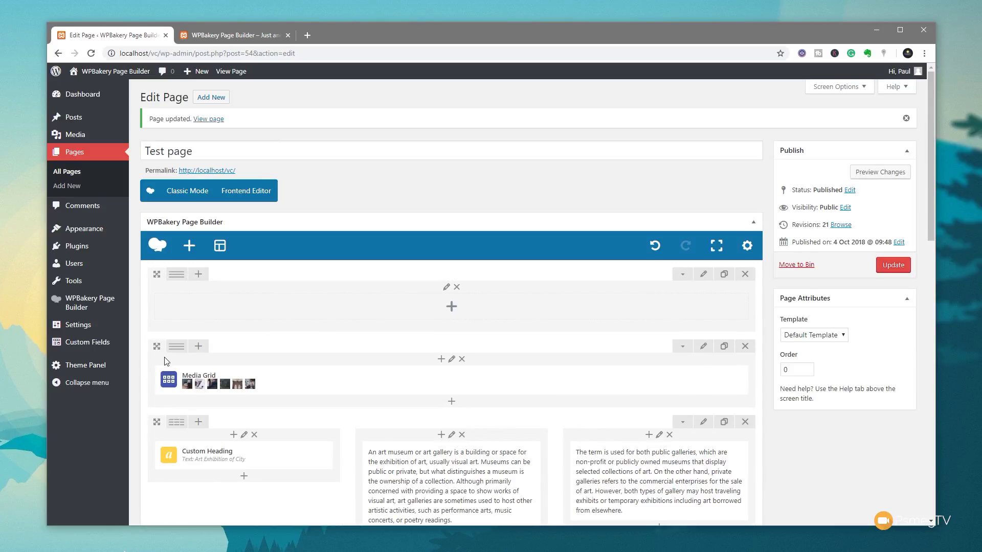
left_click(449, 307)
Add a Custom Heading reading 'Super Cool Parallax Backgrounds', centered, with font size 72
left_click(428, 300)
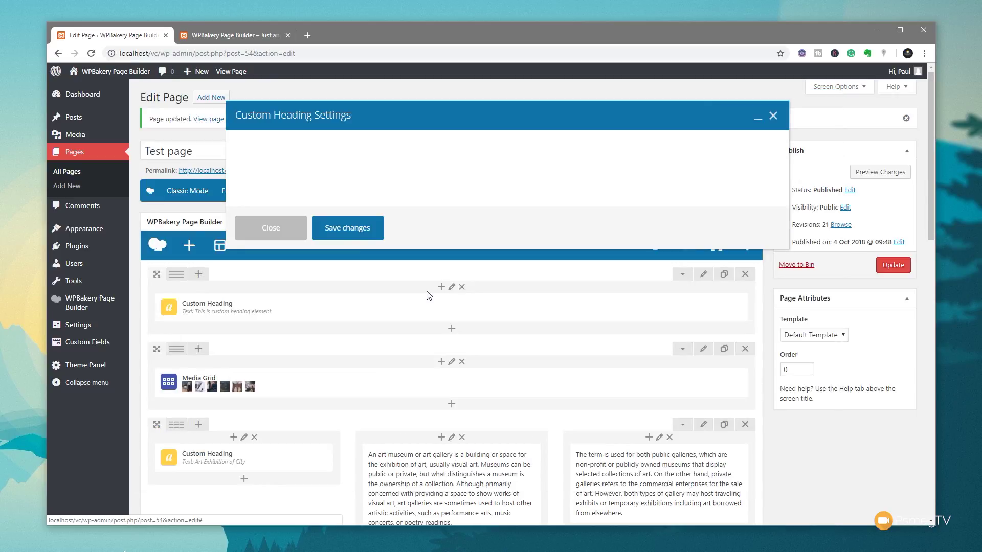
left_click(368, 244)
left_click_drag(368, 243, 203, 249)
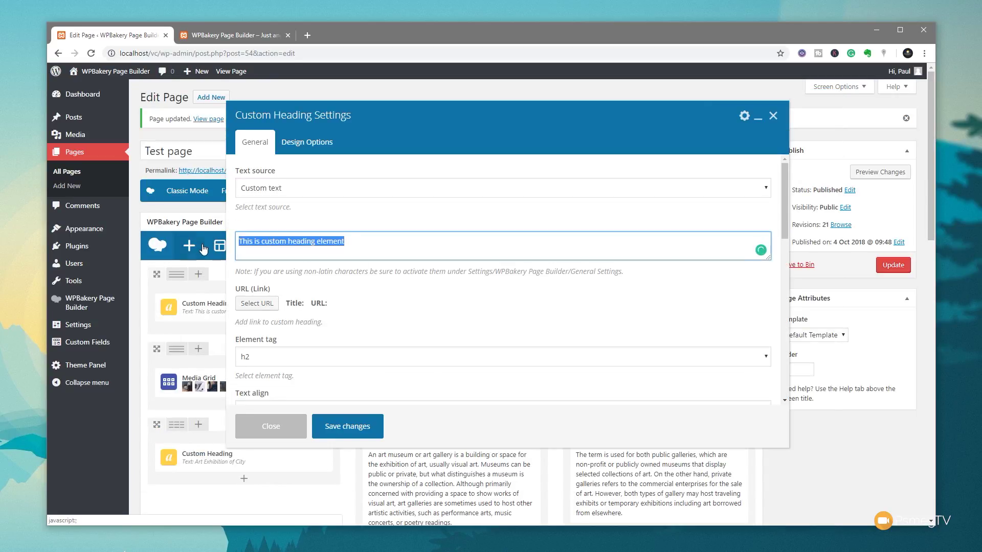
type("Super Cool Parallax Backgrounds")
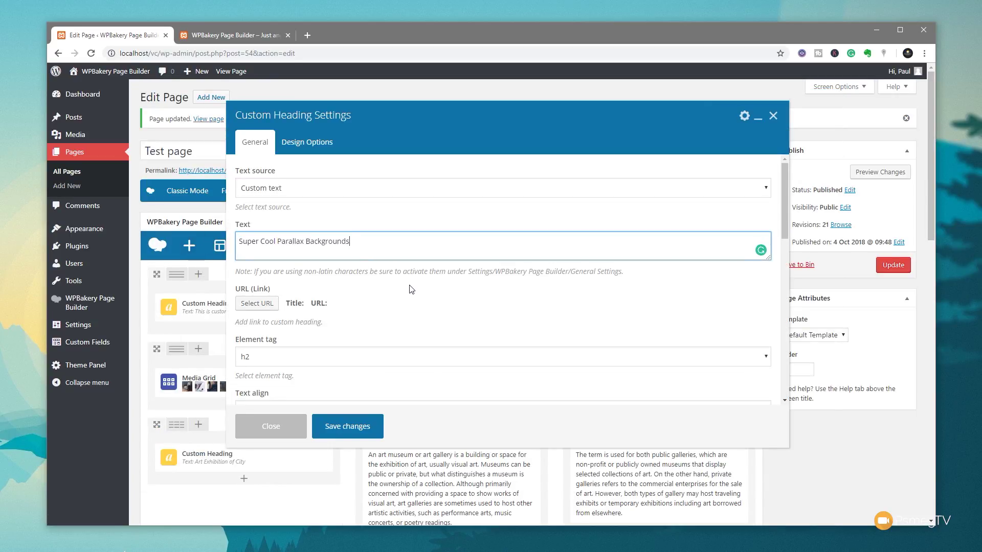
scroll(412, 290, "down", 5)
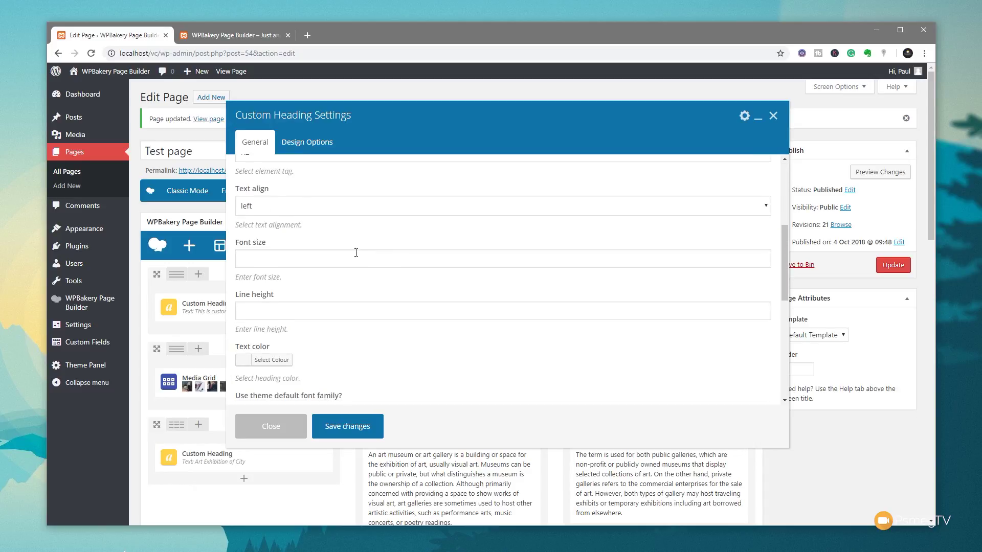
left_click(326, 207)
left_click(322, 230)
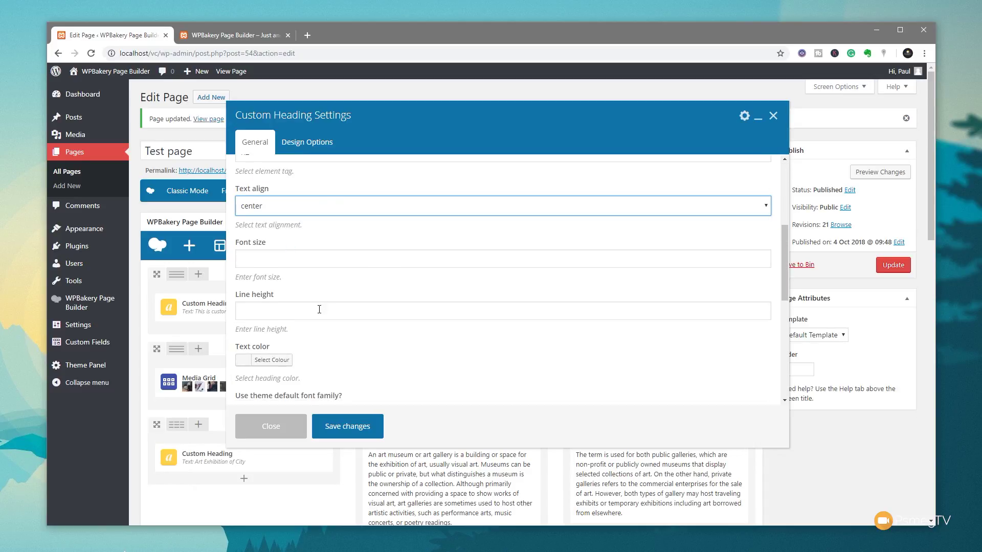
left_click(281, 256)
type("72")
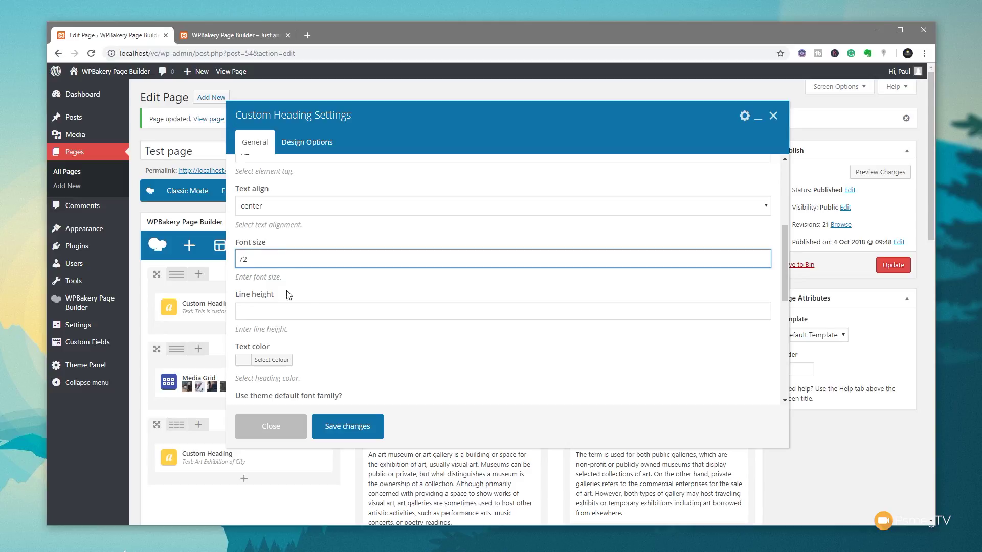
Make the heading text colour white
scroll(401, 333, "down", 1)
scroll(401, 333, "down", 1)
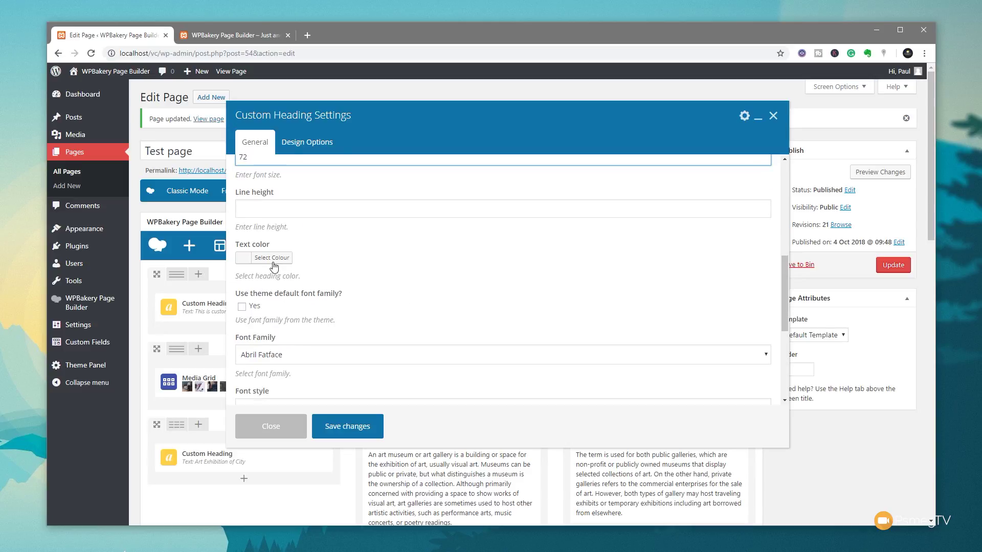
left_click(271, 257)
left_click(258, 364)
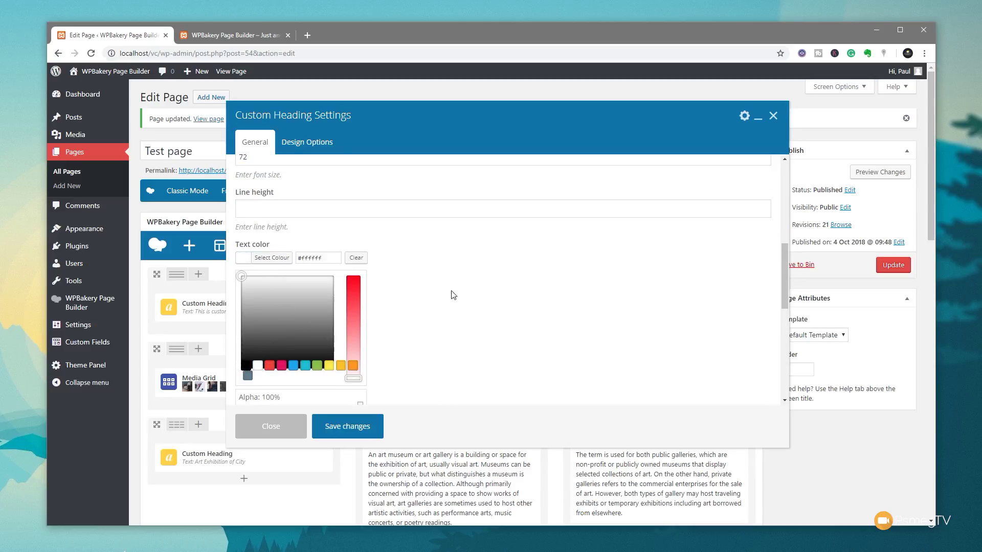
left_click(279, 263)
Set the heading font to Montserrat 400 regular with a bounceInDown CSS animation
scroll(317, 255, "down", 2)
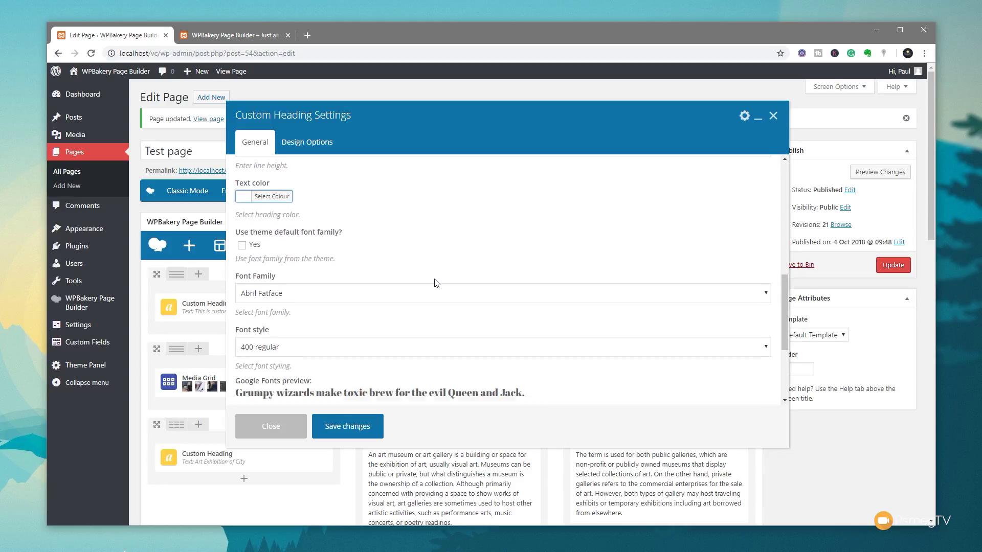
left_click(317, 255)
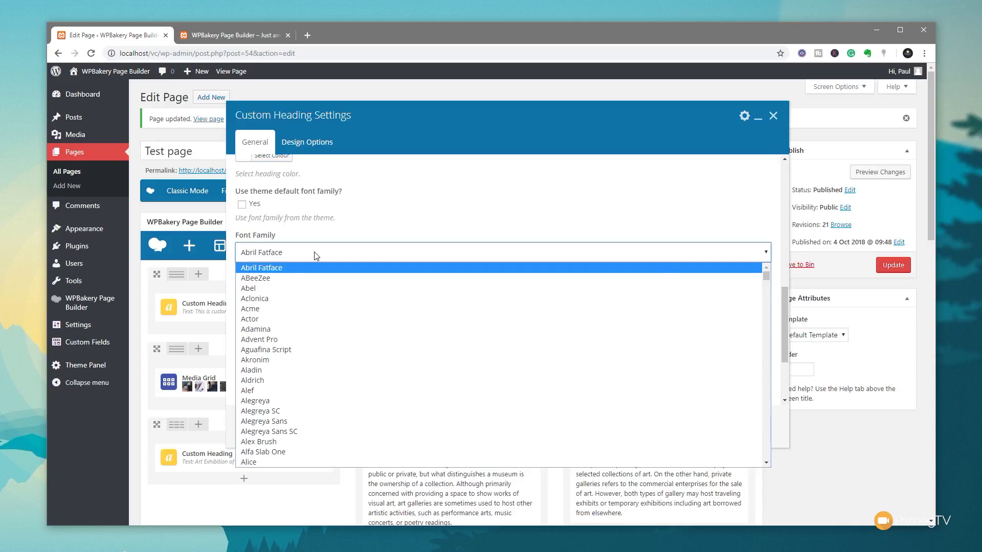
type("montserrat")
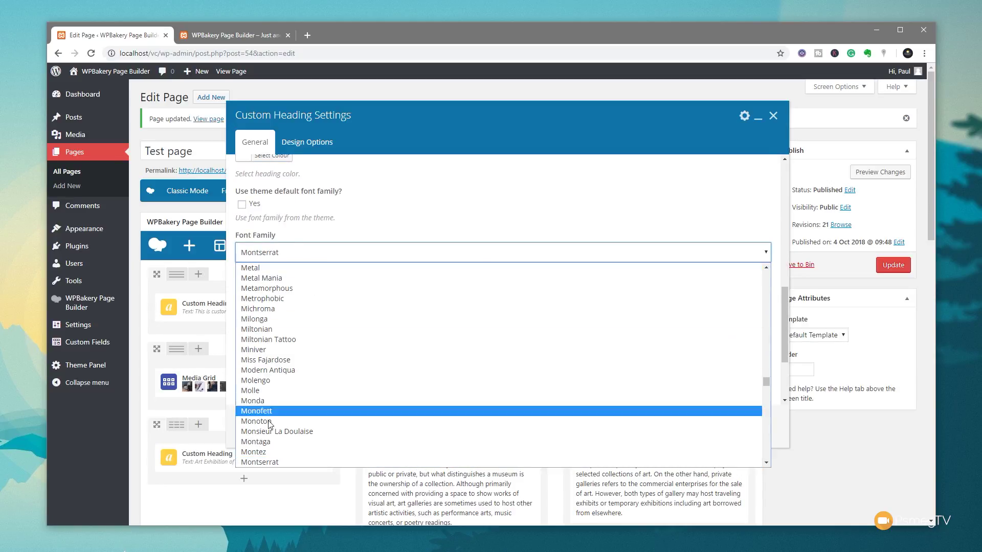
left_click(266, 459)
left_click(304, 310)
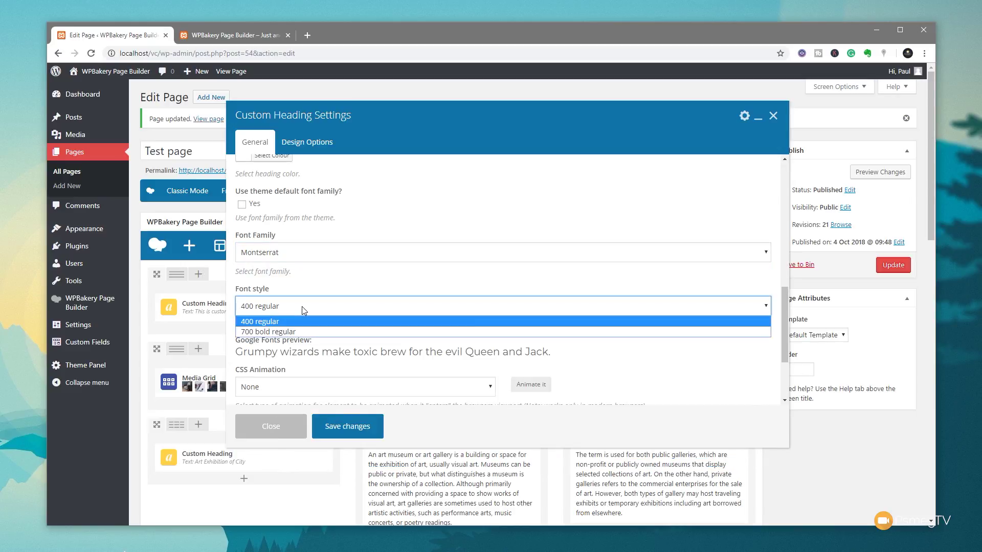
left_click(303, 310)
scroll(587, 347, "down", 1)
scroll(587, 348, "down", 1)
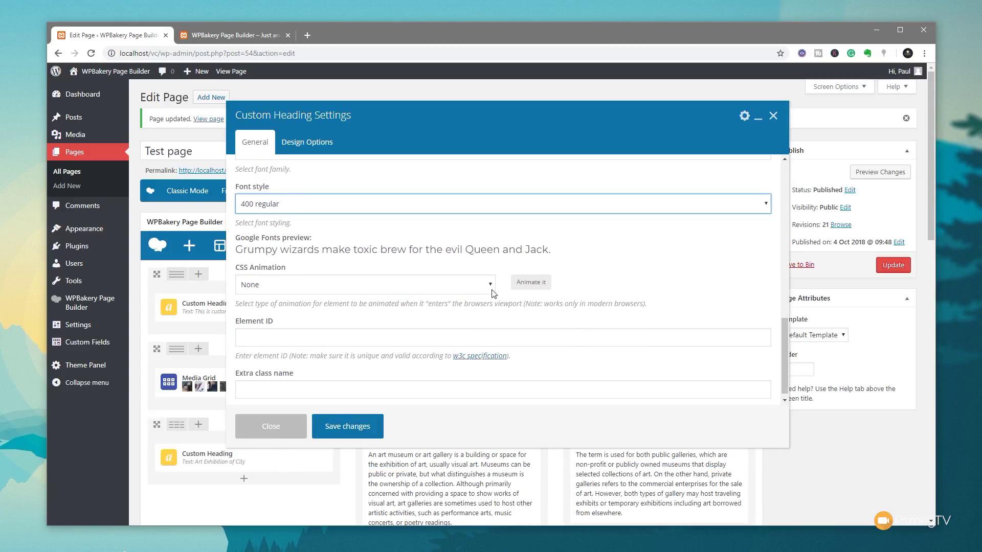
left_click(488, 289)
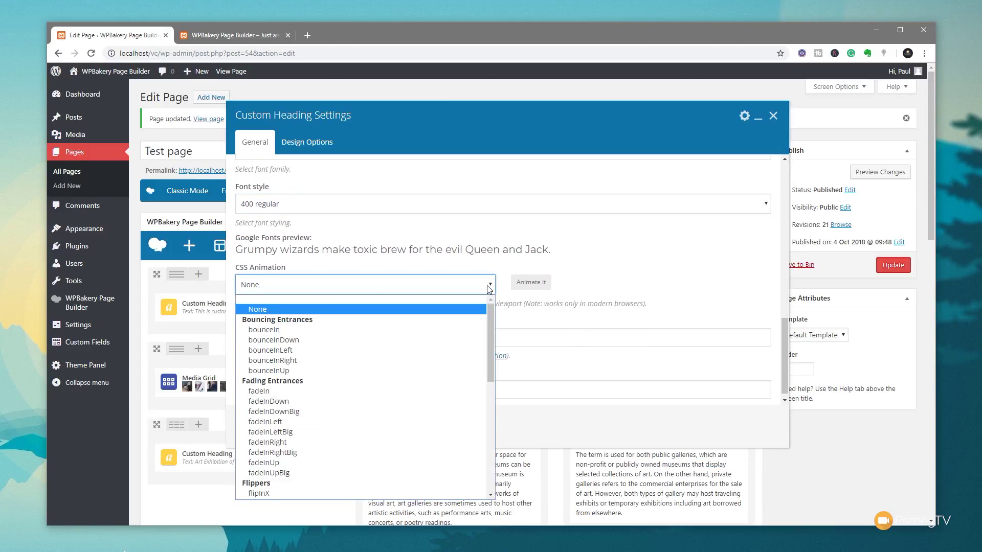
left_click(338, 340)
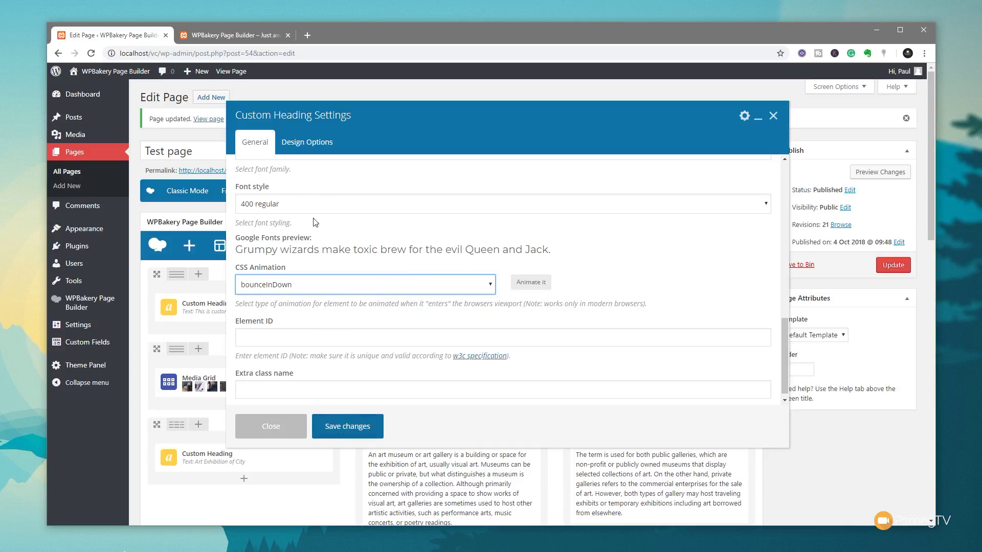
Give the heading simplified padding of 100 on every side in Design Options and save it
left_click(295, 147)
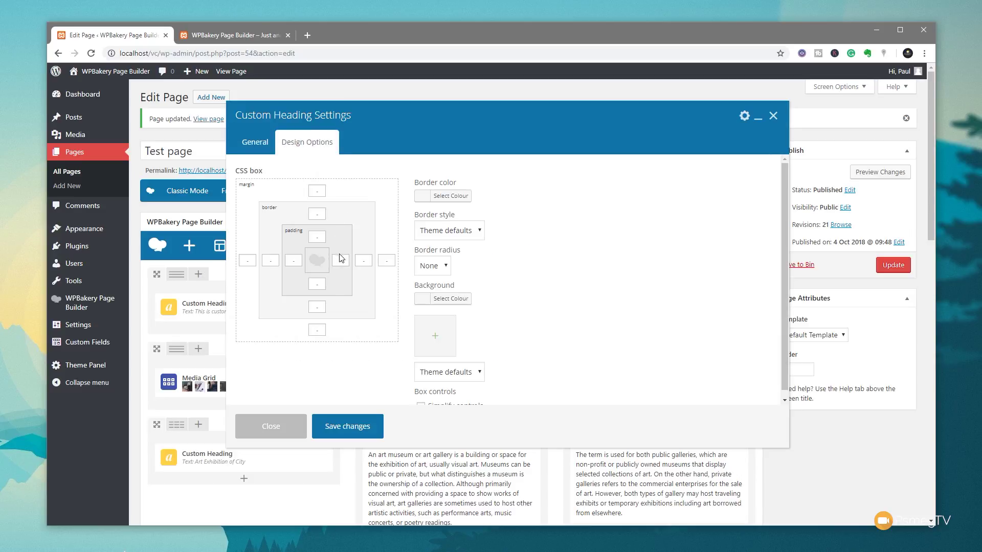
scroll(470, 391, "down", 1)
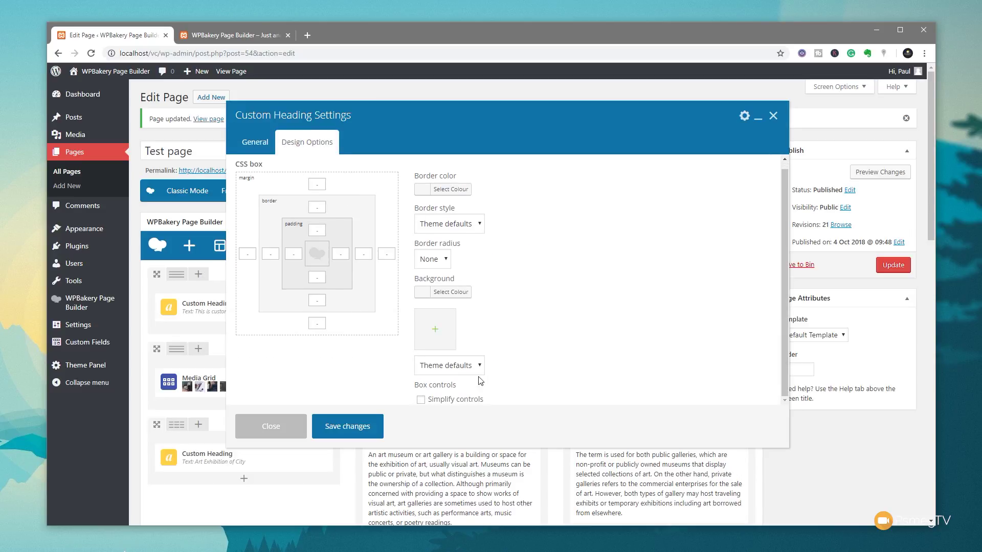
left_click(442, 400)
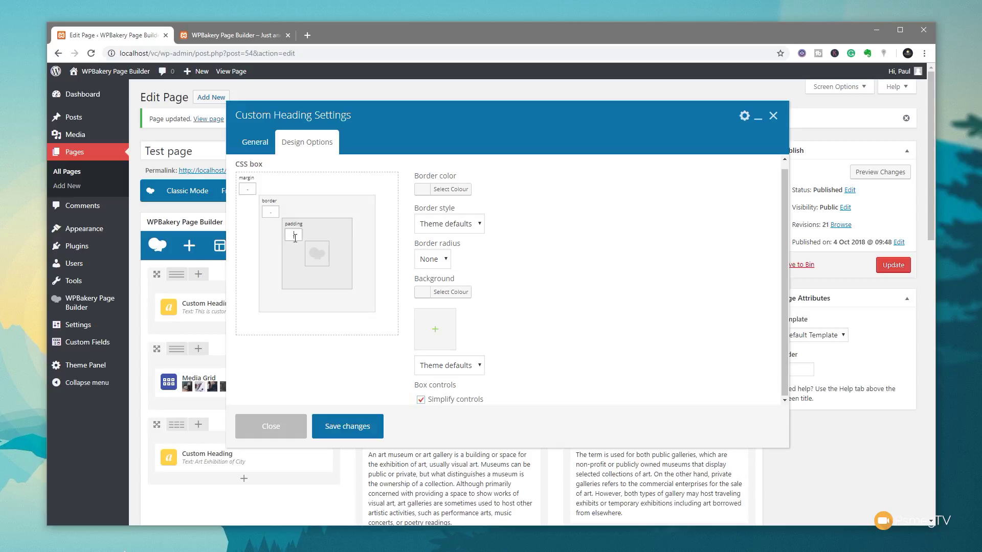
type("100")
left_click(351, 428)
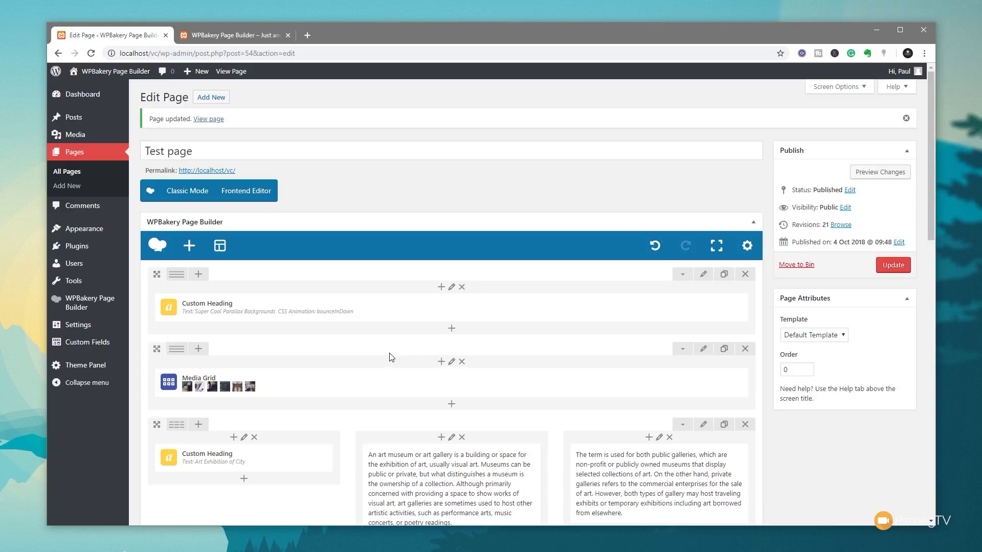
Open the Row Settings for the top row holding the heading
mouse_move(294, 300)
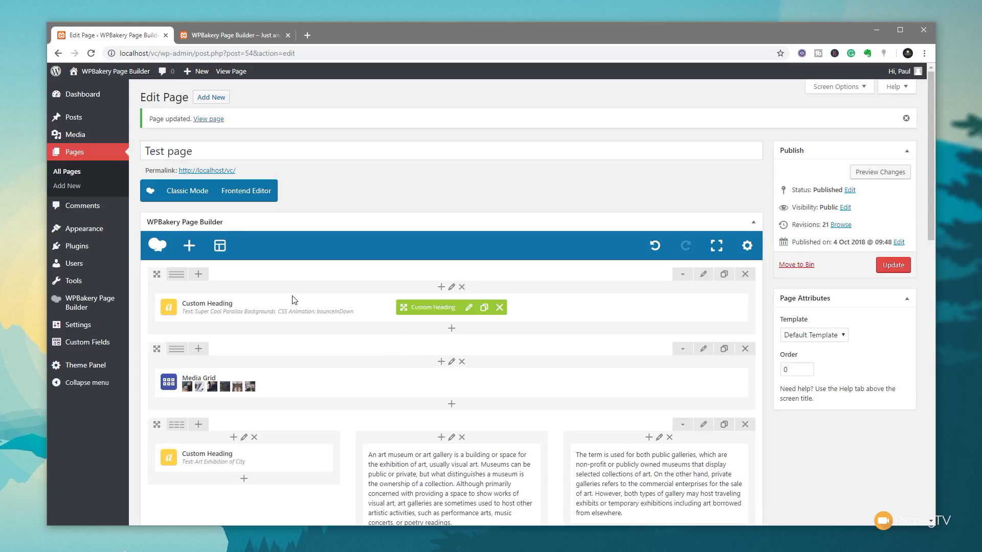
left_click(701, 278)
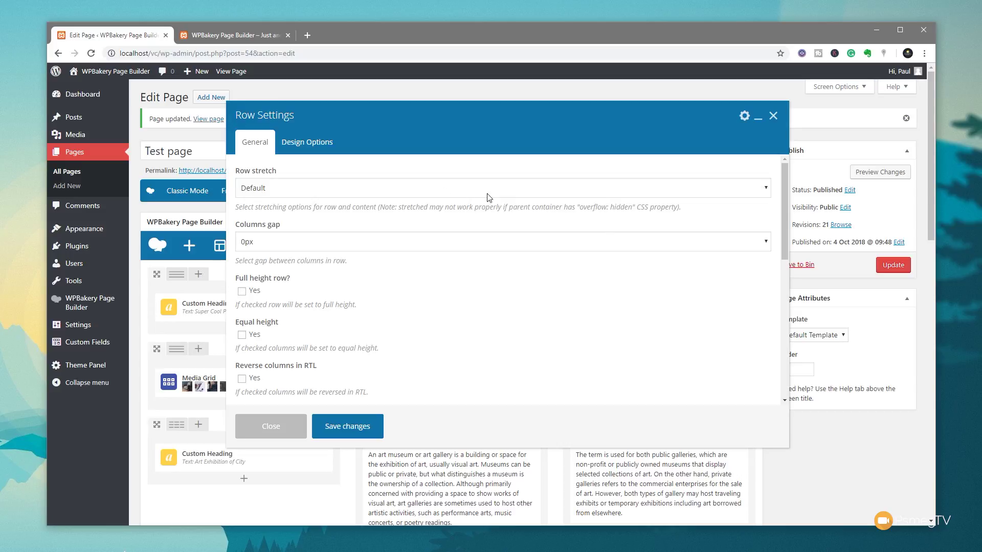
Set the top row's Row stretch to 'Stretch row and content' and Content position to 'Middle'
left_click(300, 190)
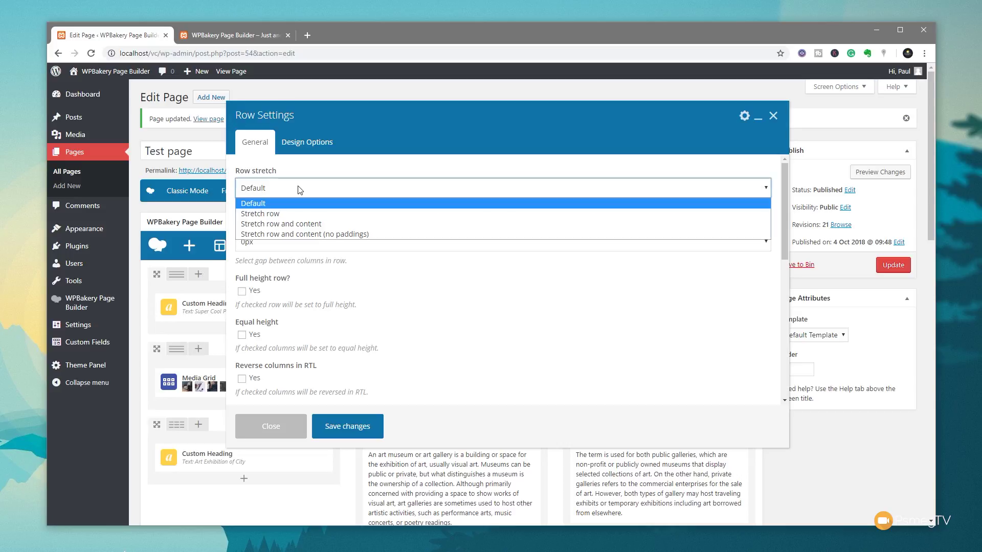
left_click(291, 228)
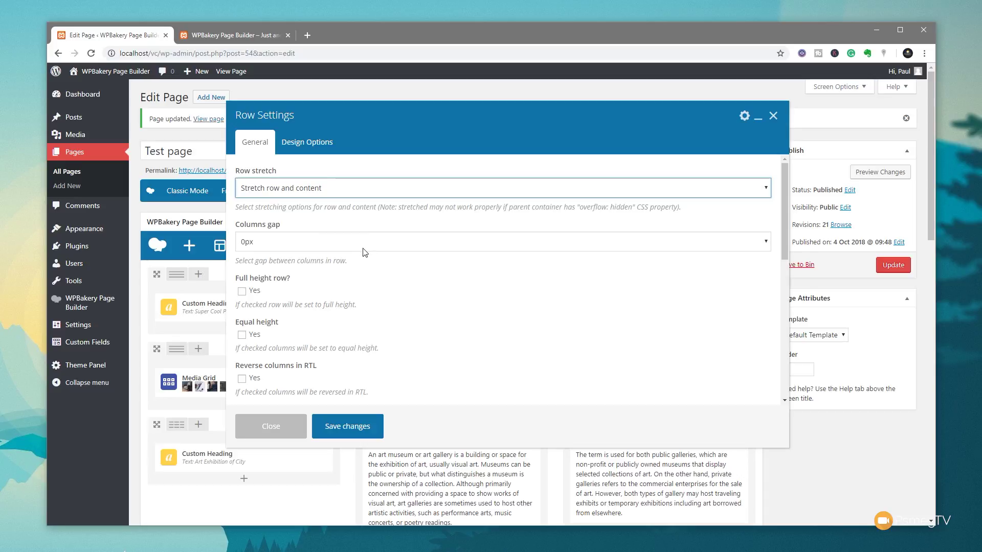
scroll(367, 253, "down", 1)
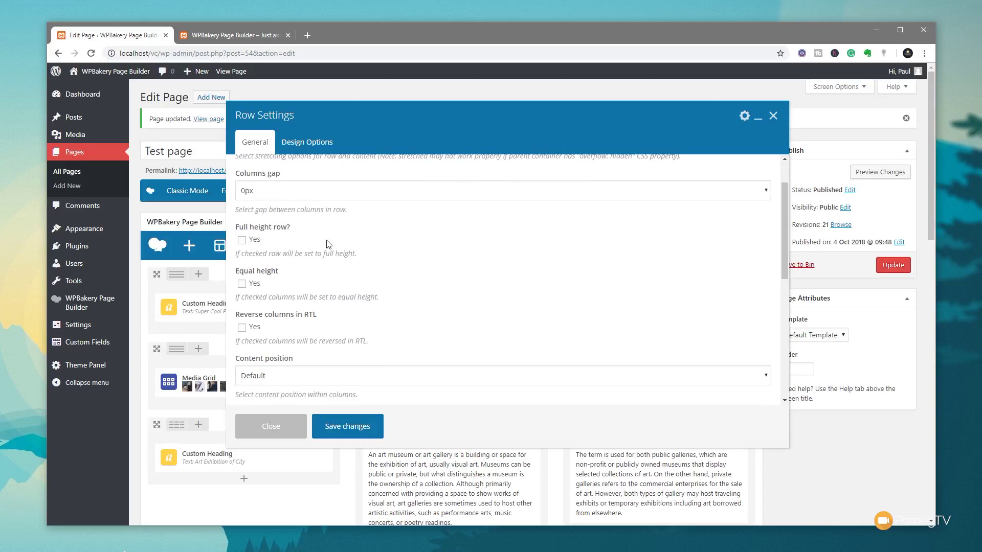
scroll(442, 250, "down", 1)
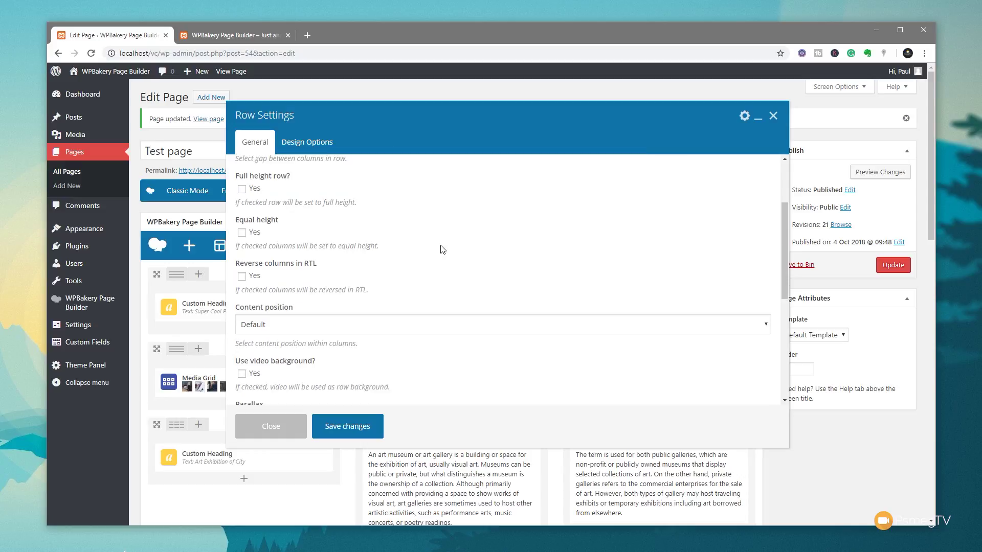
scroll(442, 249, "down", 2)
left_click(329, 222)
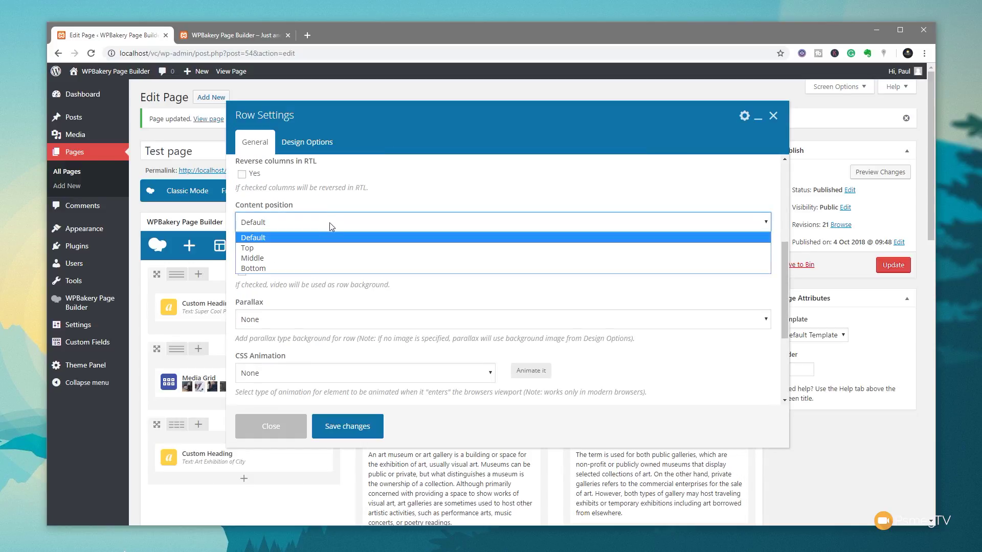
left_click(294, 258)
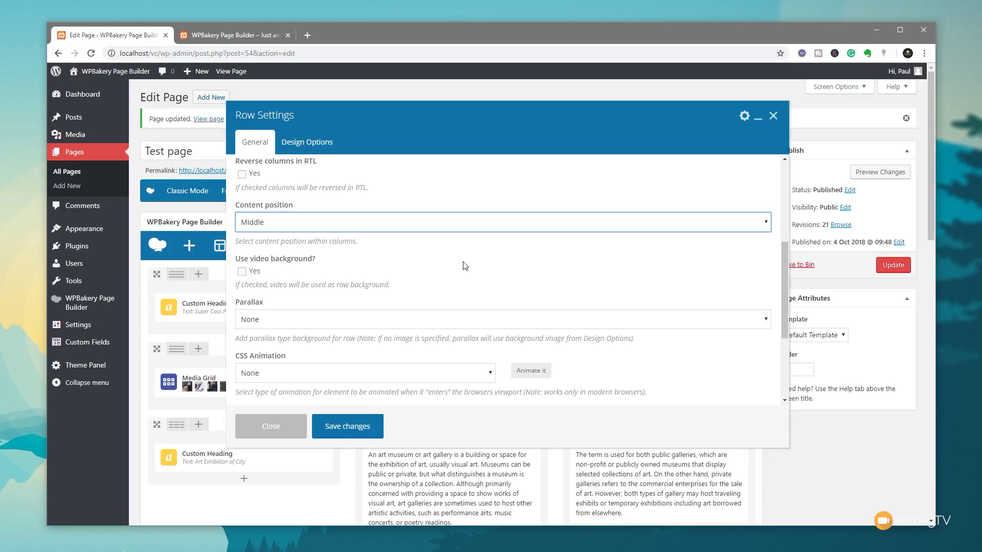
scroll(477, 266, "down", 1)
scroll(477, 266, "down", 1)
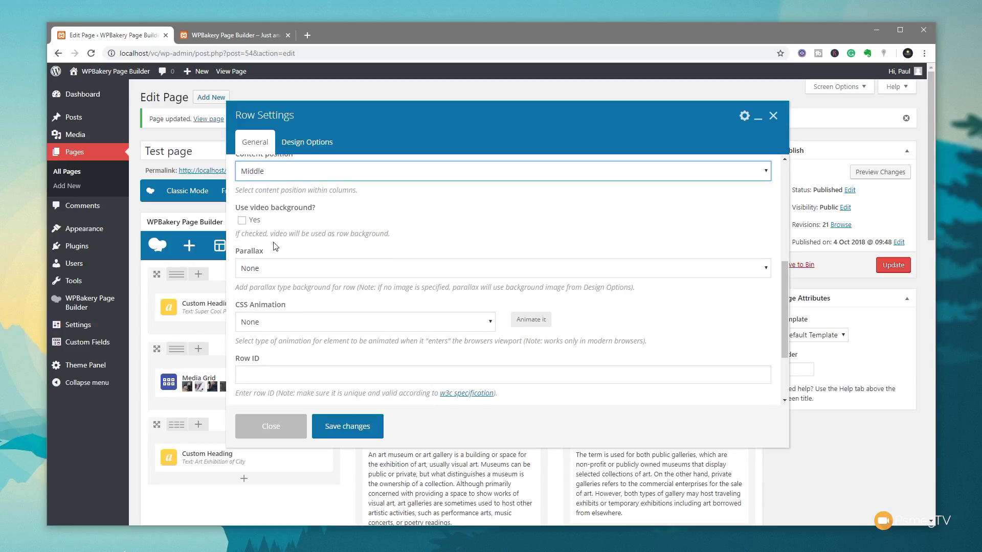
Set the row's Parallax to Simple and bring up the media library for its image
left_click(271, 270)
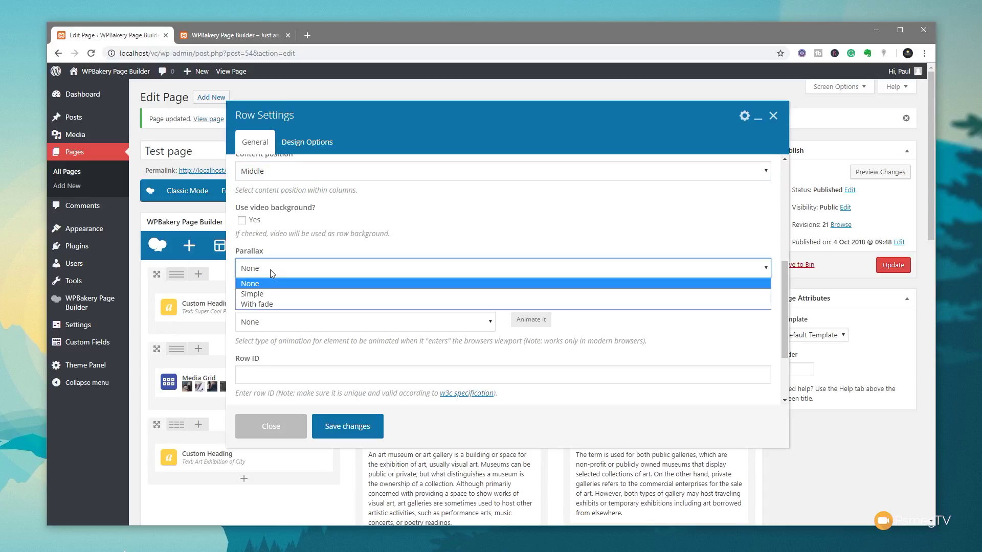
left_click(257, 294)
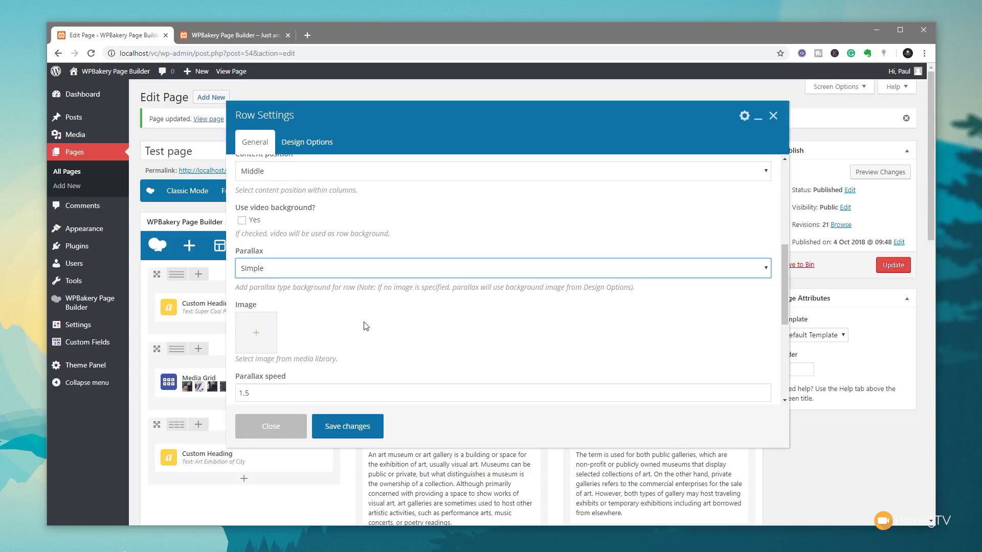
scroll(366, 326, "down", 2)
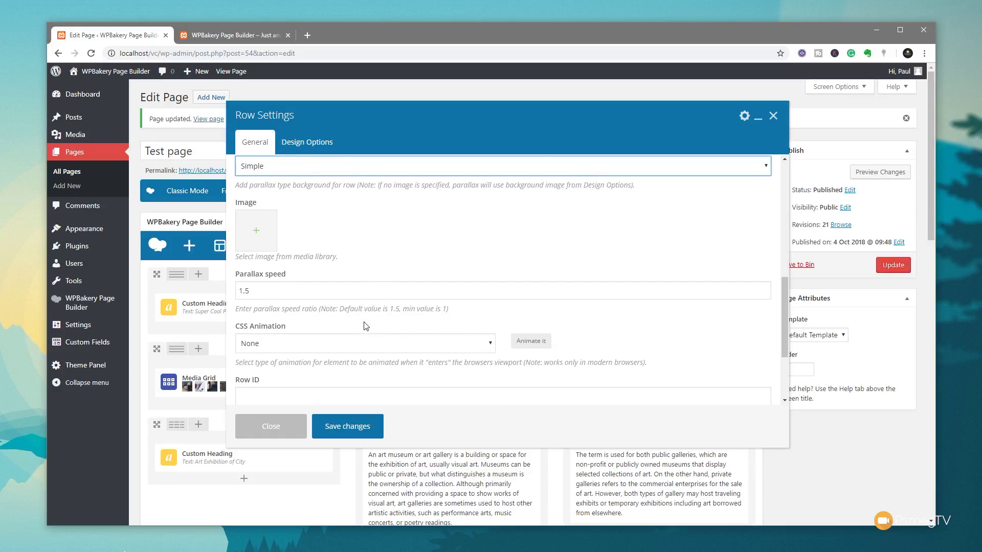
left_click(256, 231)
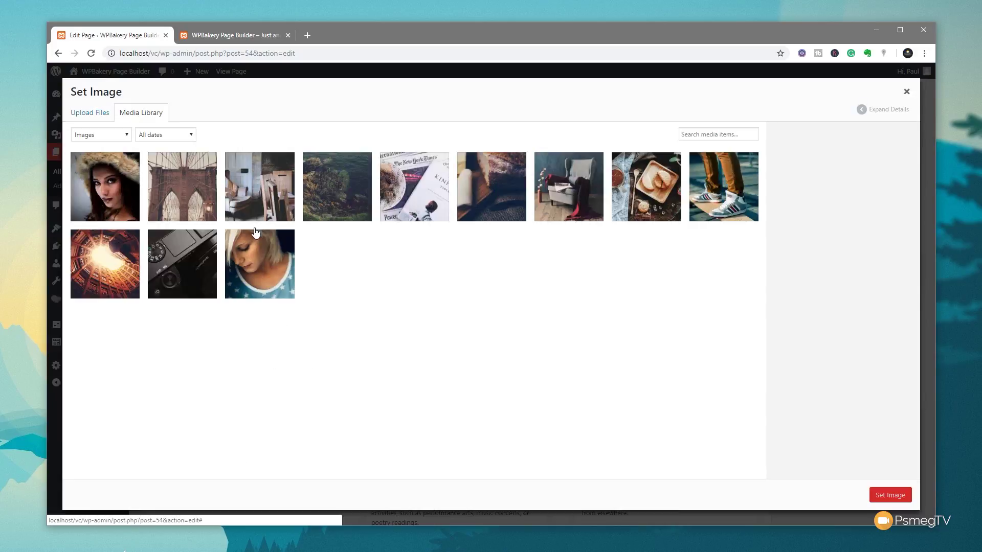
Use studio-660804.jpg, the fur-hood portrait, as the row's parallax image
left_click(102, 181)
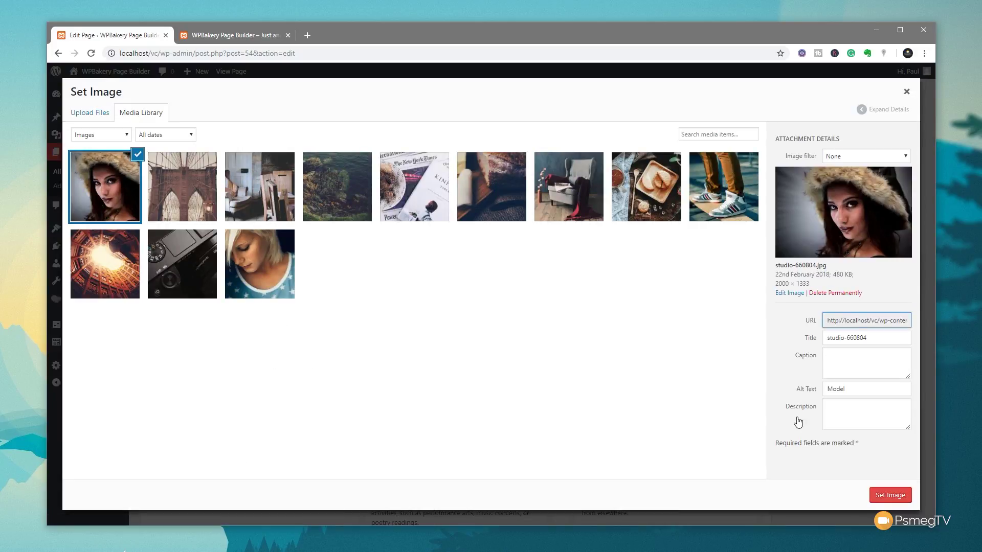
left_click(890, 495)
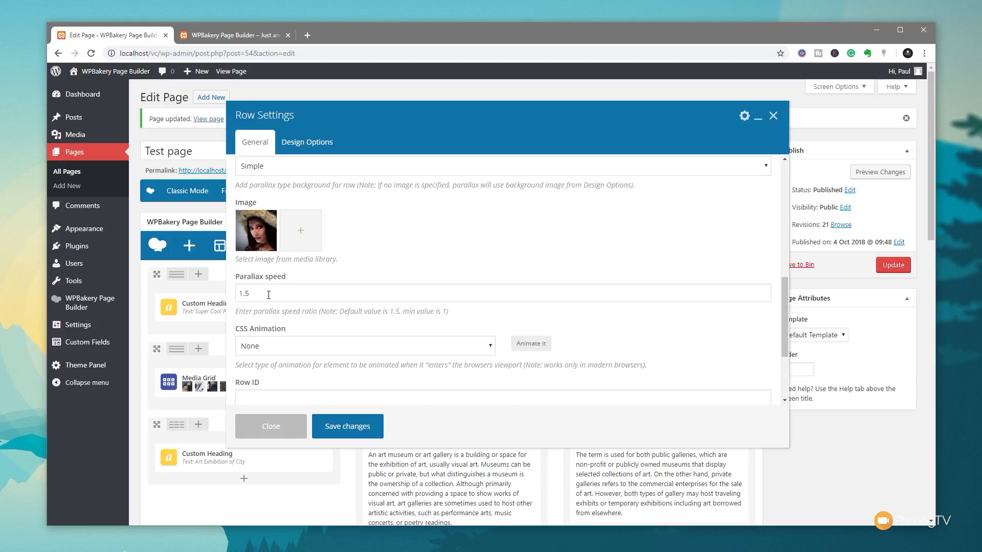
Change the parallax speed from 1.5 to 3.0 and save the row settings
left_click_drag(268, 295, 224, 293)
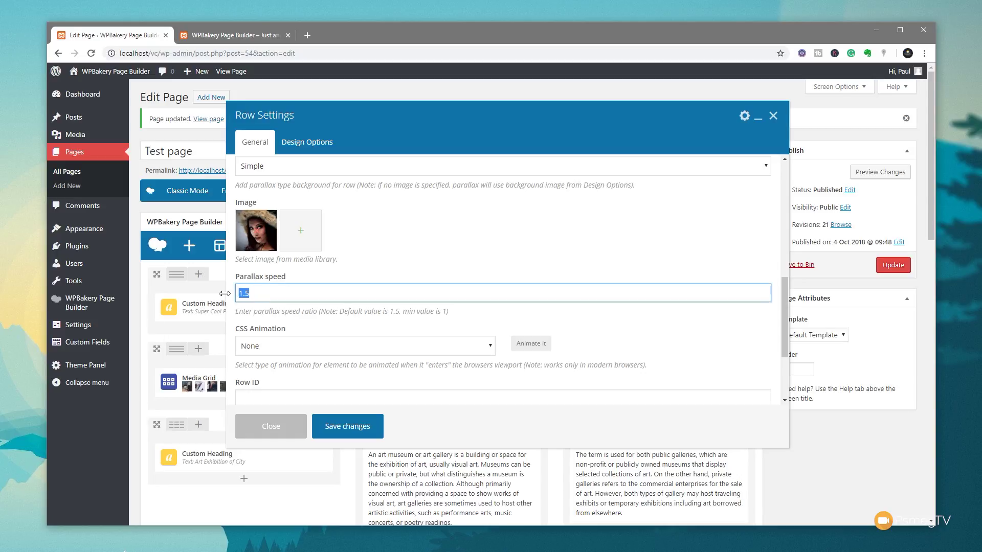
type("3")
scroll(590, 327, "down", 3)
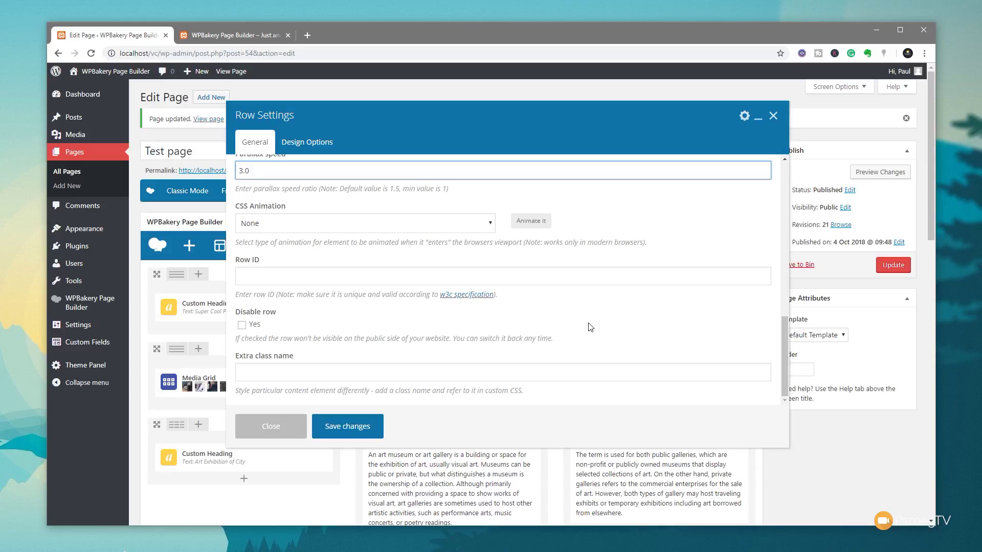
left_click(347, 427)
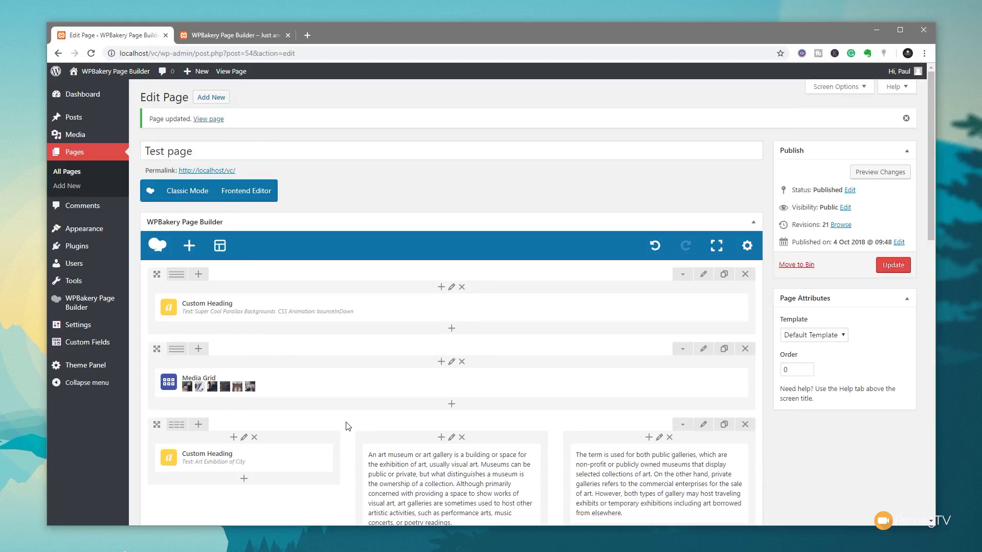
Update Test page, preview the white heading over the parallax photo, and return to the editor
left_click(894, 266)
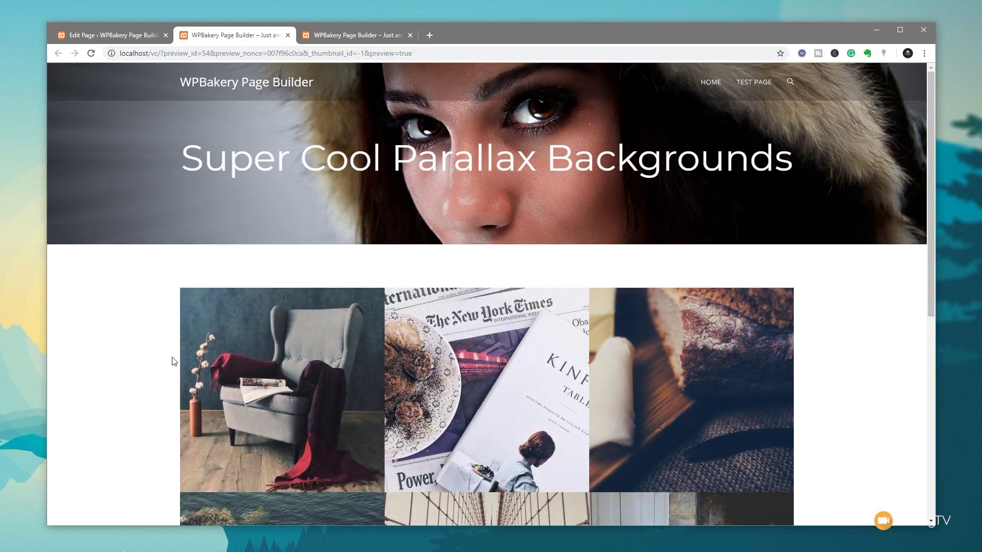
scroll(148, 253, "down", 3)
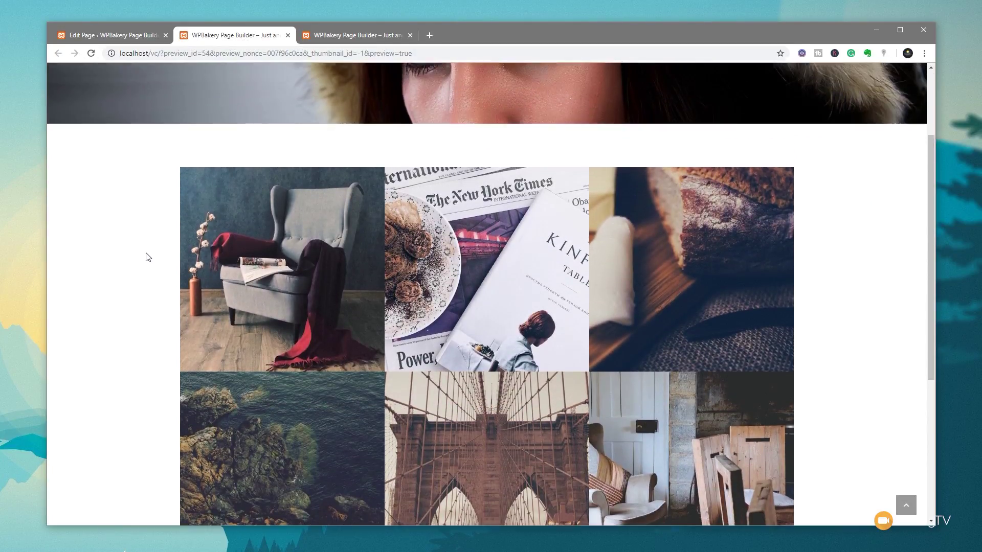
scroll(147, 255, "up", 3)
scroll(145, 261, "down", 2)
scroll(146, 261, "down", 1)
scroll(144, 262, "up", 3)
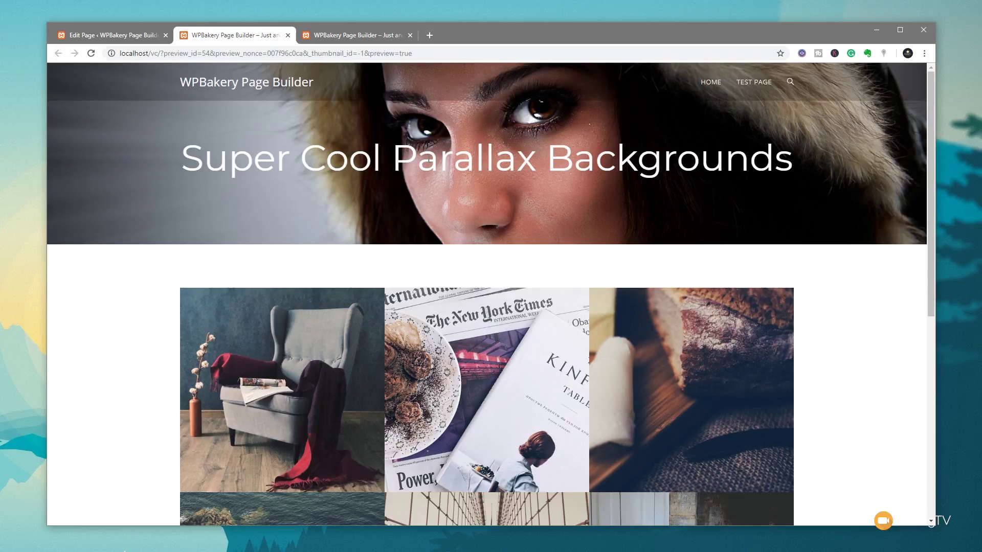
left_click(90, 35)
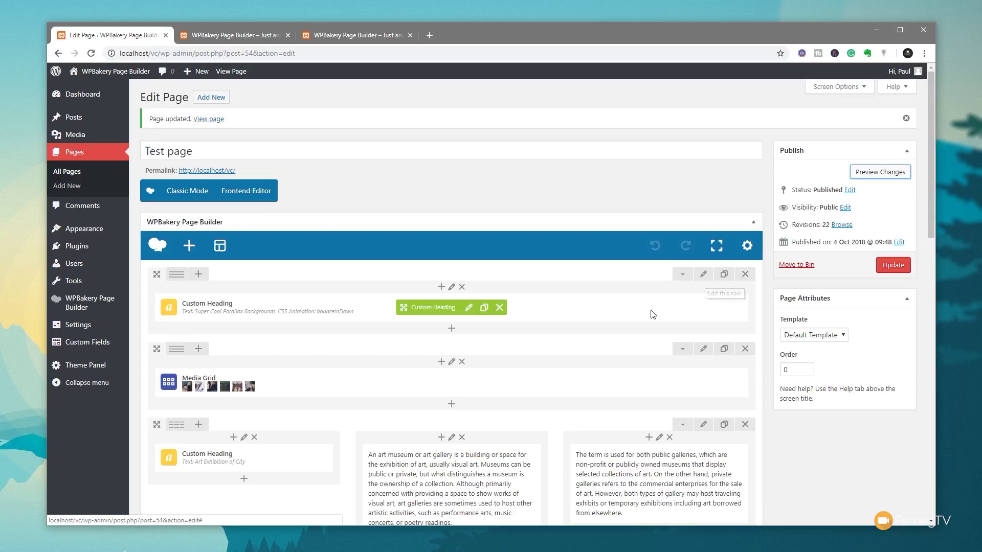
Change the Custom Heading's Design Options top and bottom padding from 100px to 200px, then update the page
left_click(468, 307)
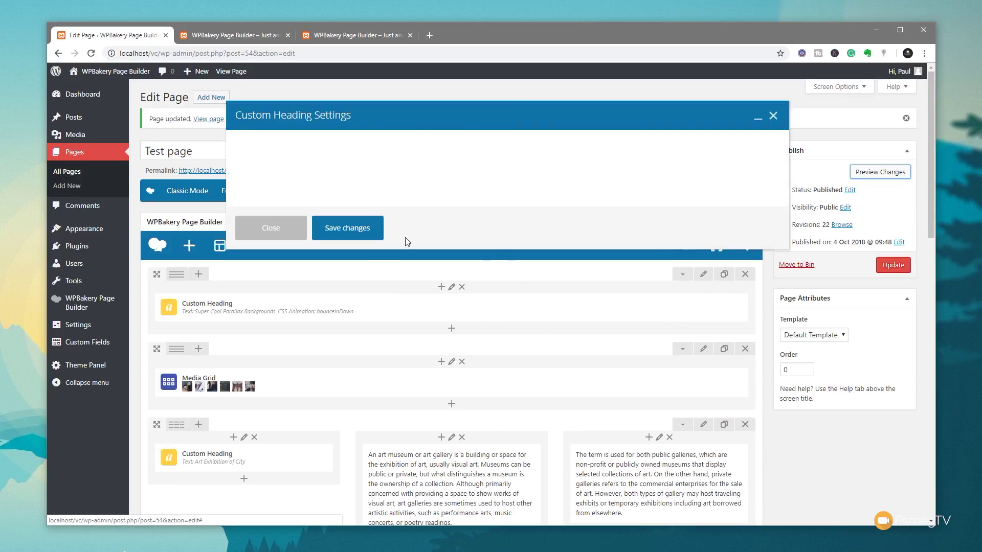
left_click(305, 145)
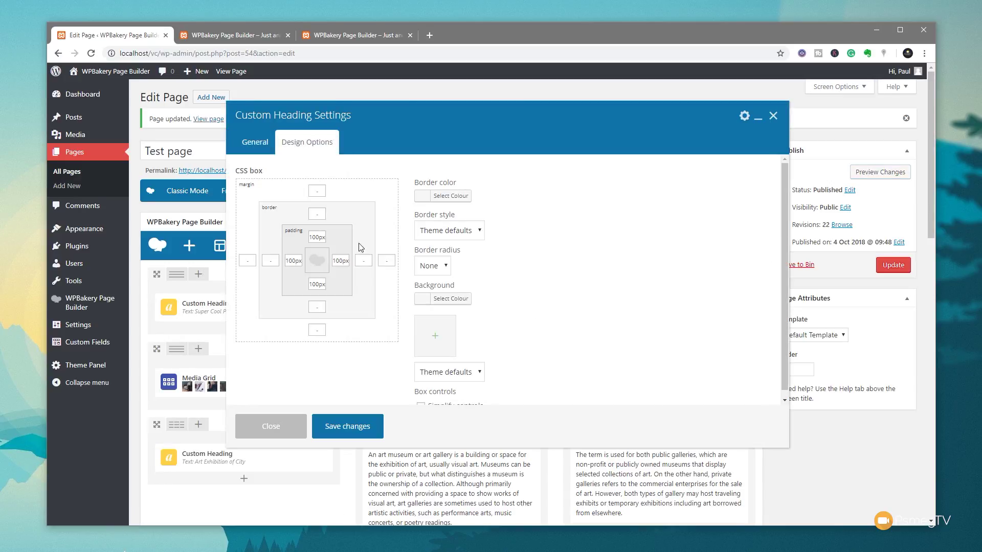
scroll(544, 363, "down", 1)
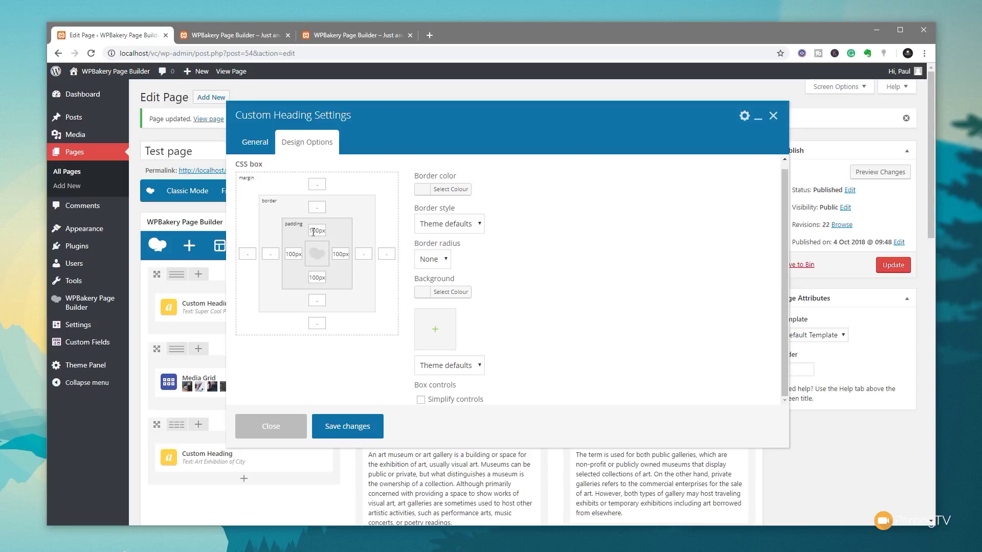
left_click_drag(314, 232, 309, 236)
type("2")
left_click_drag(313, 279, 309, 276)
type("2")
left_click(347, 426)
left_click(893, 265)
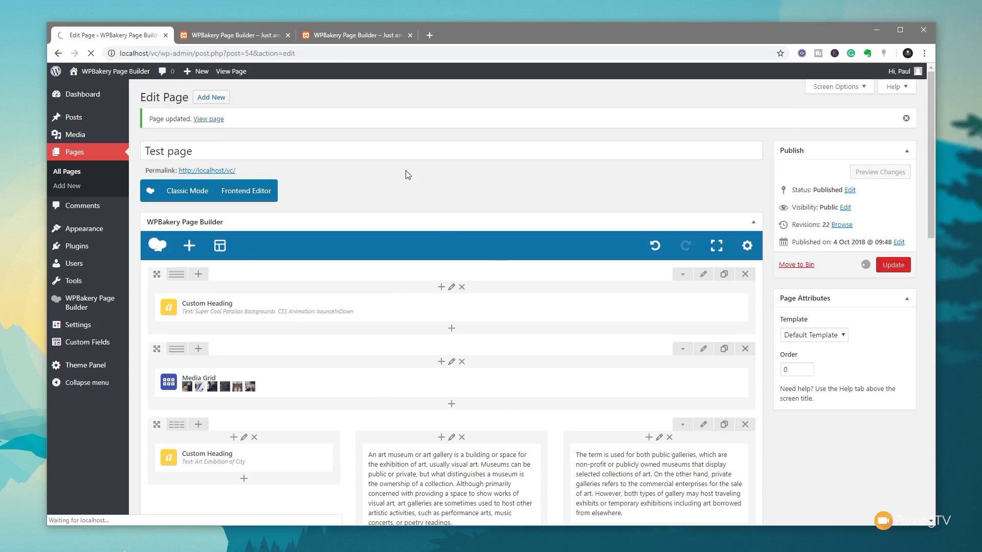
Reload the Test page preview to see the taller parallax photo banner
left_click(201, 35)
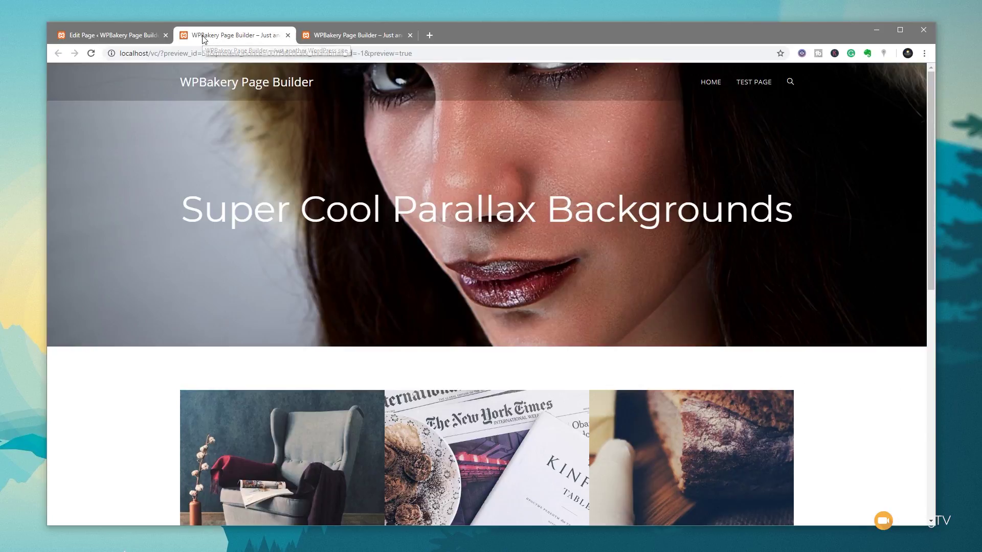